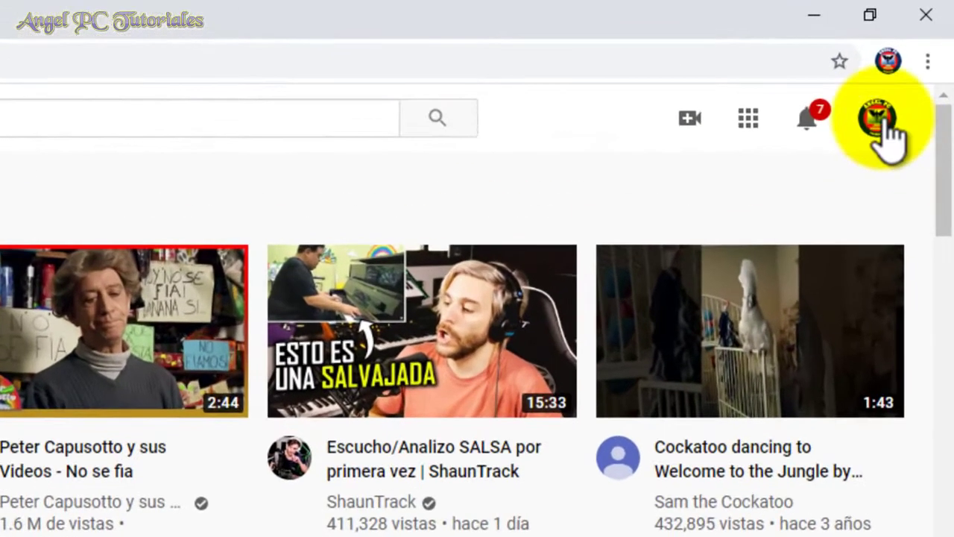
# - Open your own channel in customization mode and show its playlists
pyautogui.click(880, 119)
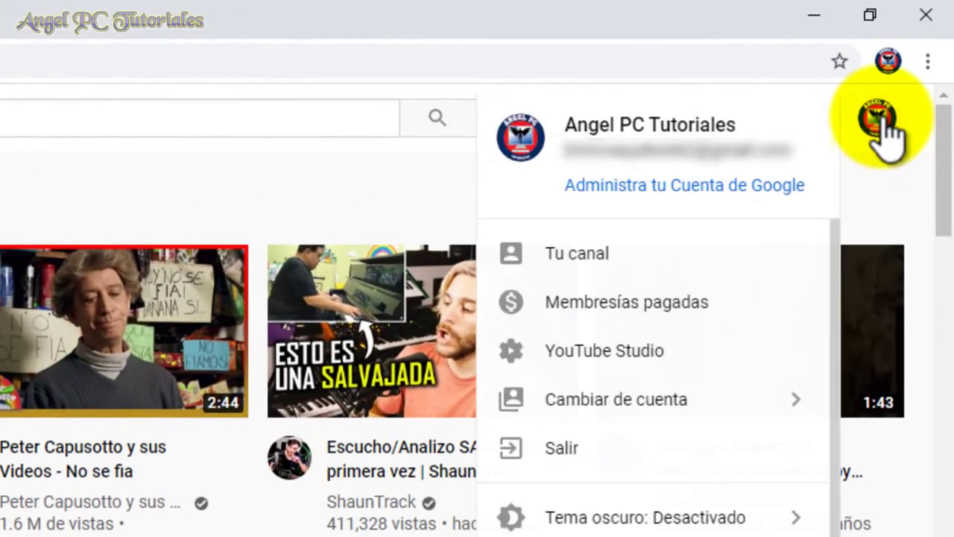
pyautogui.click(660, 257)
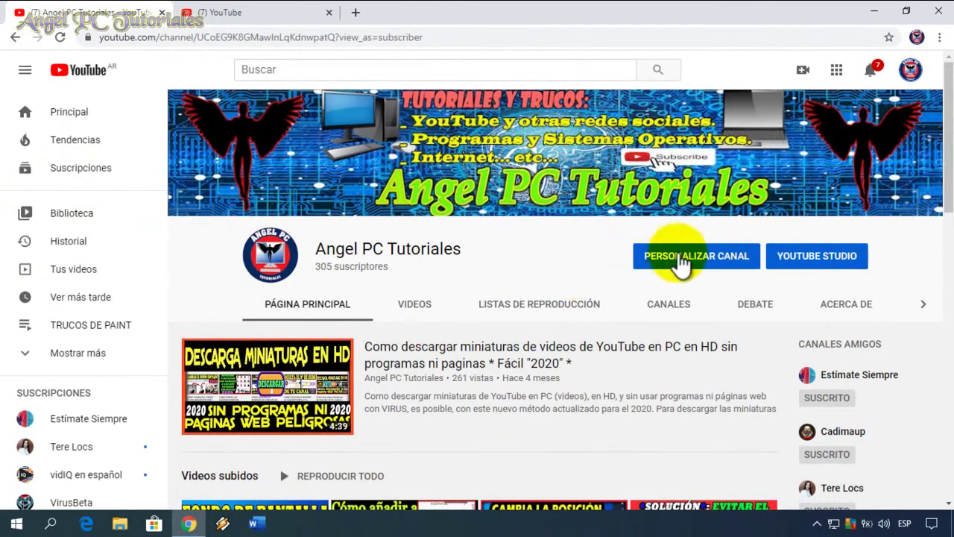
pyautogui.click(680, 261)
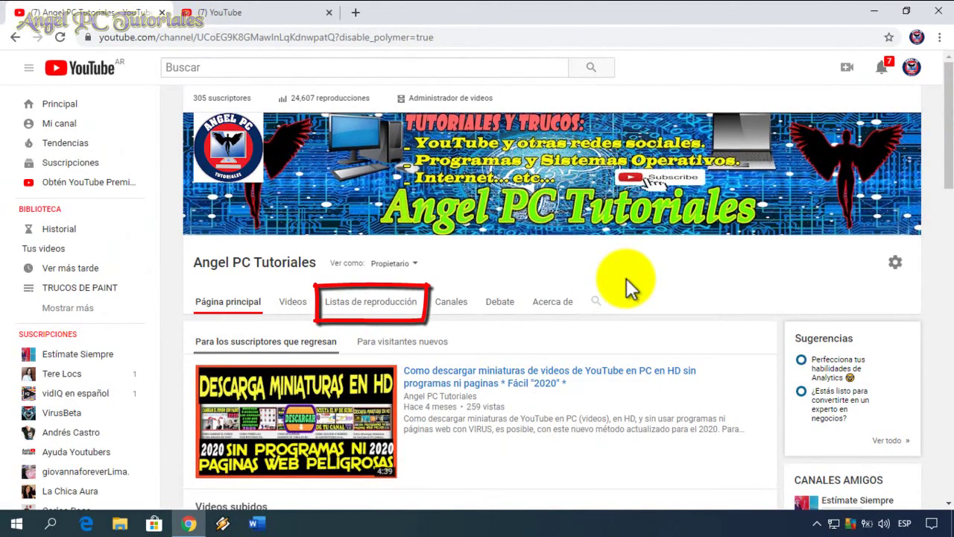
pyautogui.click(392, 302)
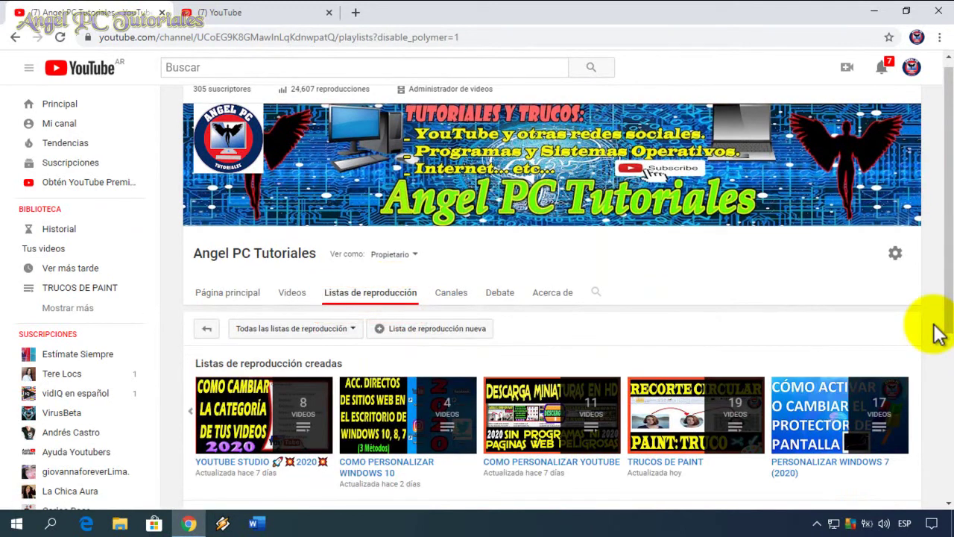
# - Create a new public playlist titled "Tutoriales útiles"
pyautogui.click(450, 329)
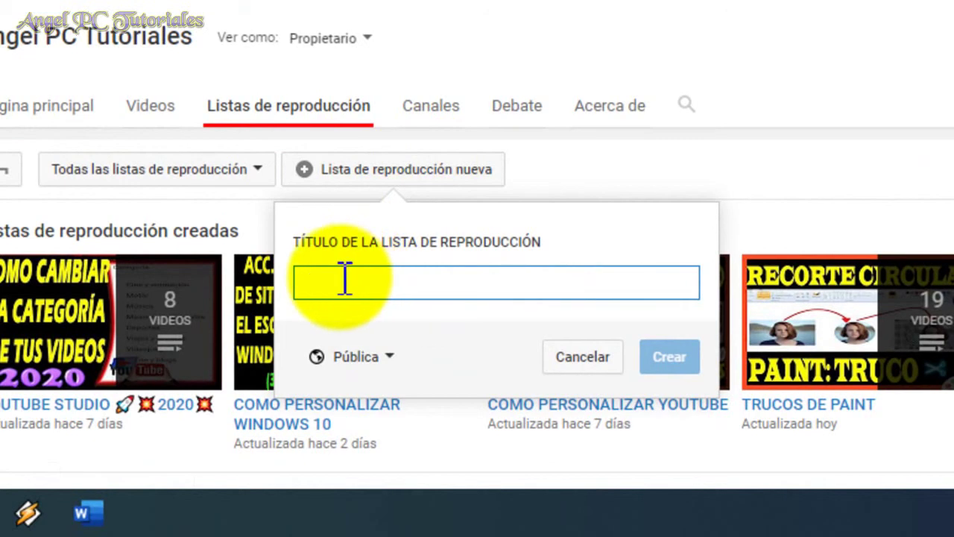
pyautogui.write('Tutoriales útiles')
pyautogui.click(392, 361)
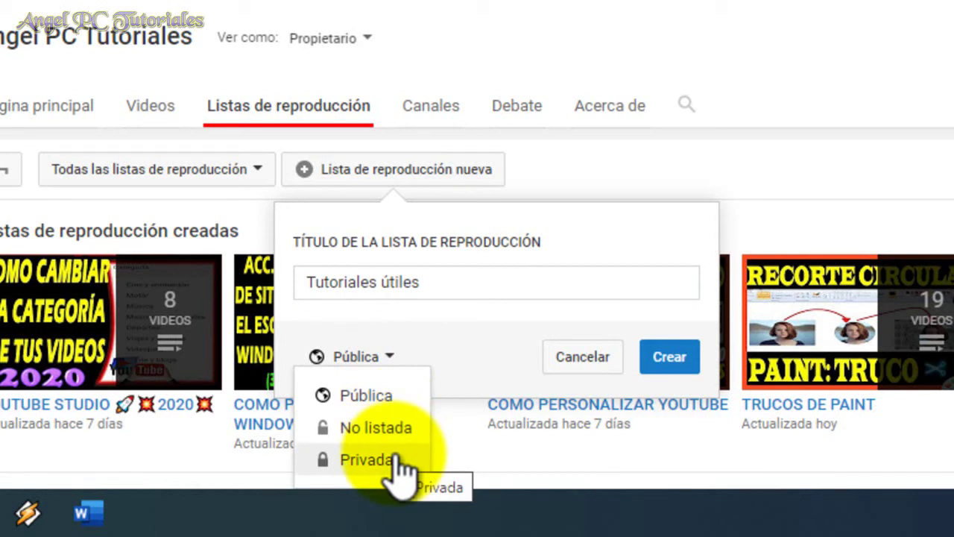
pyautogui.click(386, 397)
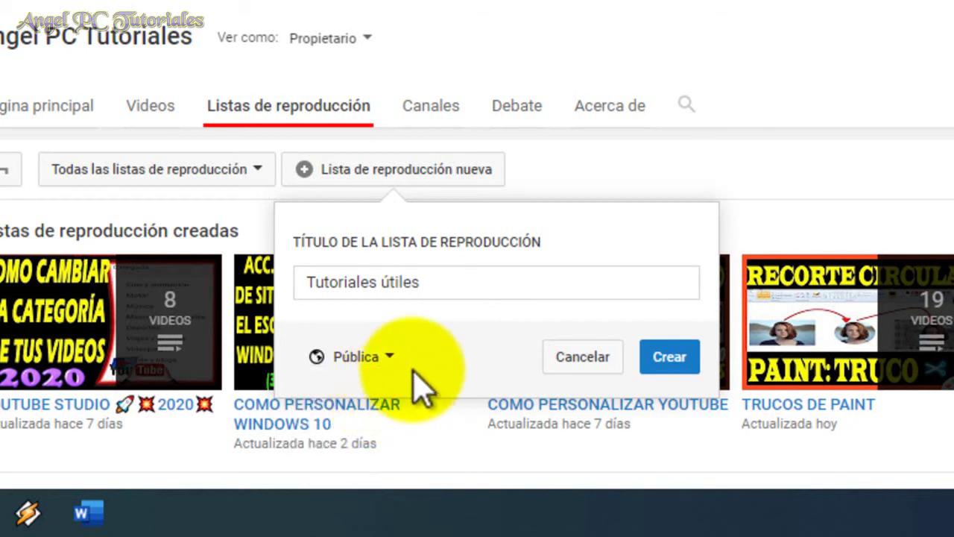
pyautogui.click(668, 358)
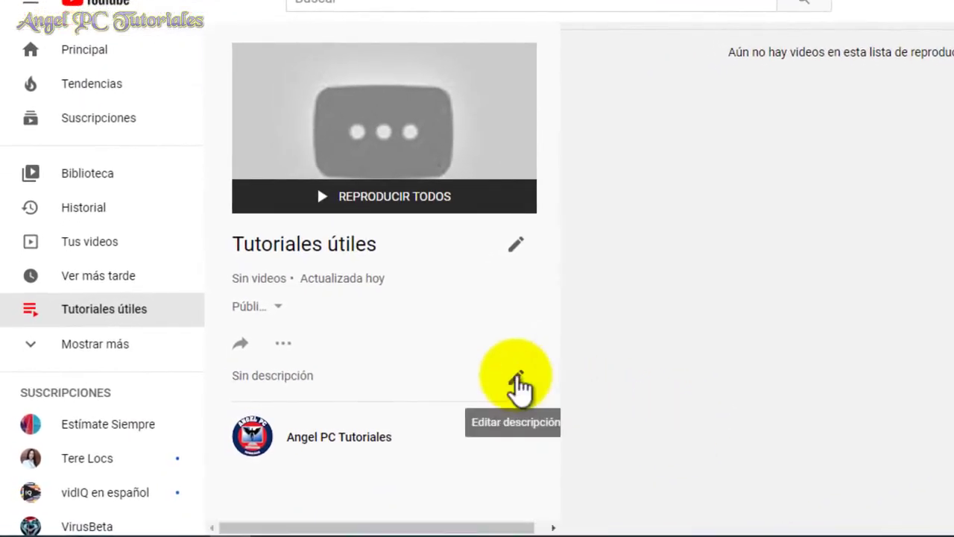
# - Save the playlist description "Los mejores videos para aprender sobre YouTube y Windows 10"
pyautogui.click(518, 376)
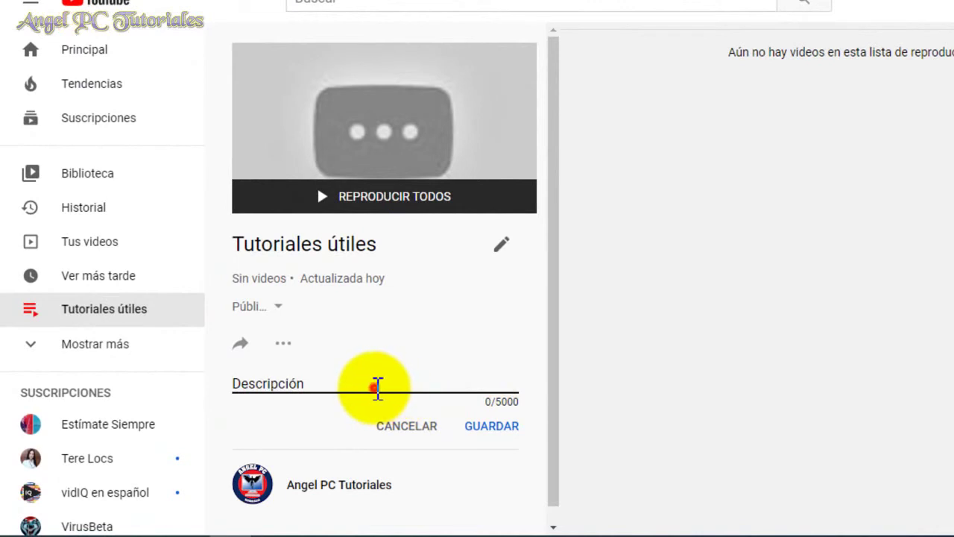
pyautogui.write('Los mejores videos para aprender sobre YouTube y Windows 10')
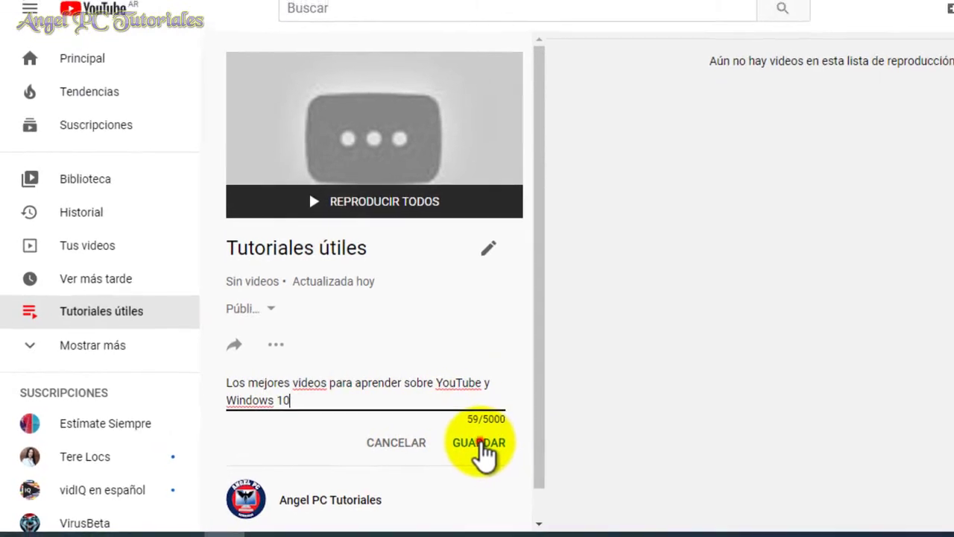
pyautogui.click(493, 447)
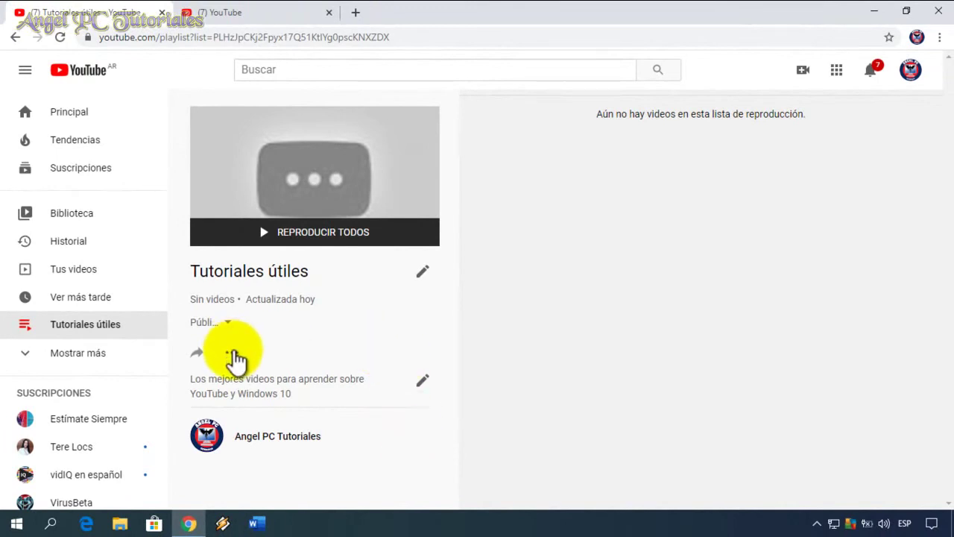
# - Start adding videos from your own uploads, selecting the Paint circular crop, YouTube thumbnail download and hidden subscriber count tutorials
pyautogui.click(233, 352)
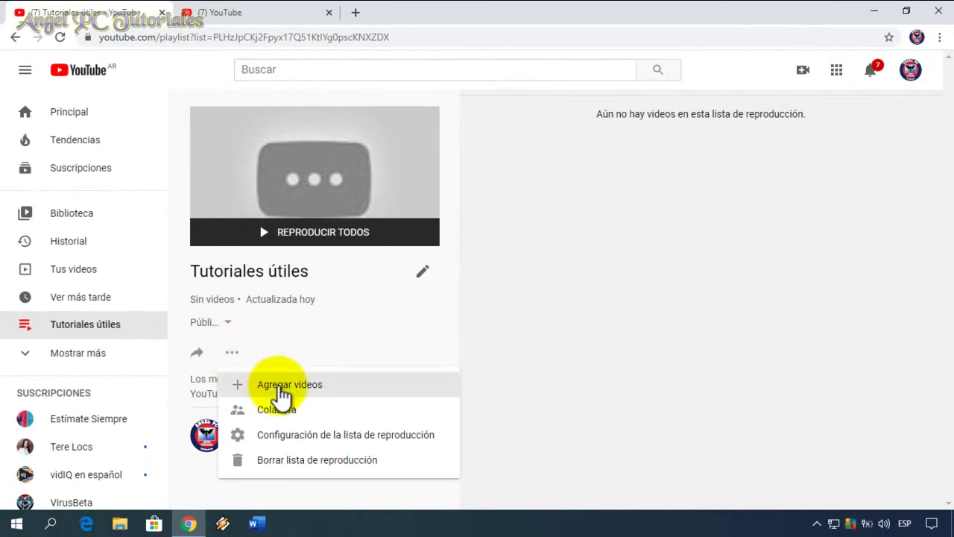
pyautogui.click(282, 387)
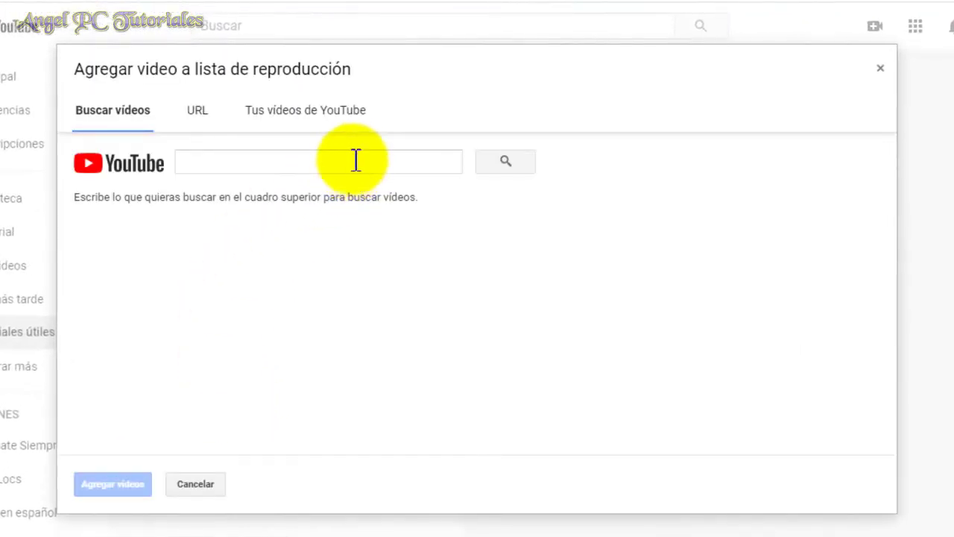
pyautogui.click(337, 108)
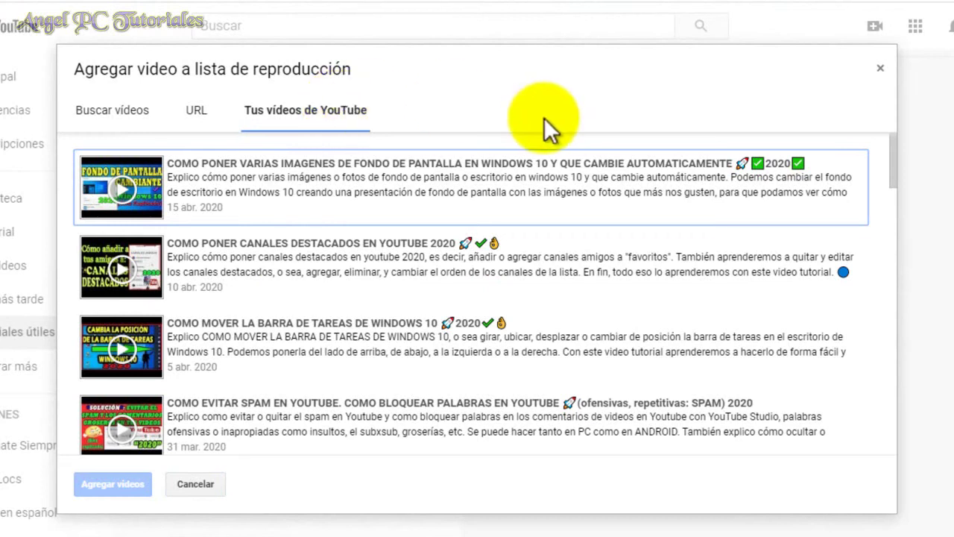
pyautogui.moveTo(891, 169); pyautogui.dragTo(892, 200)
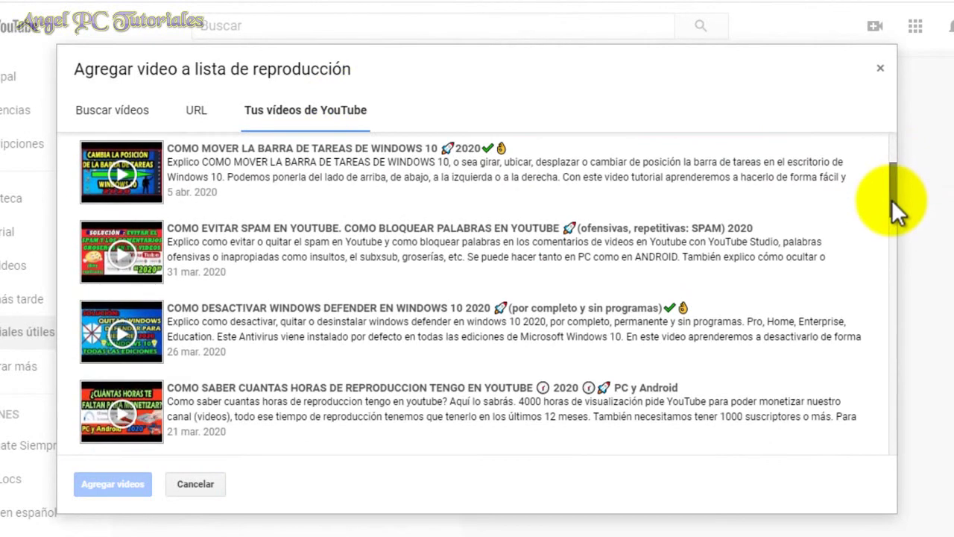
pyautogui.click(894, 345)
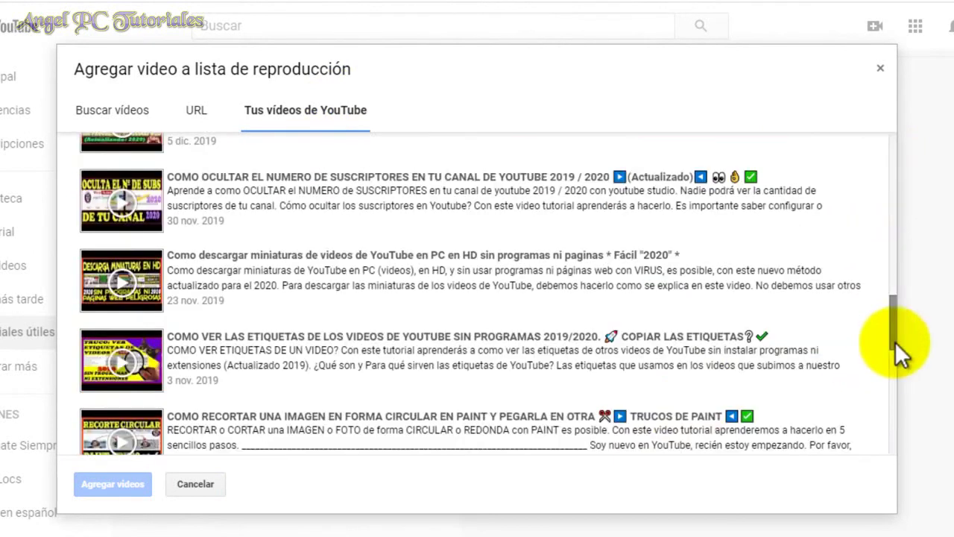
pyautogui.click(588, 446)
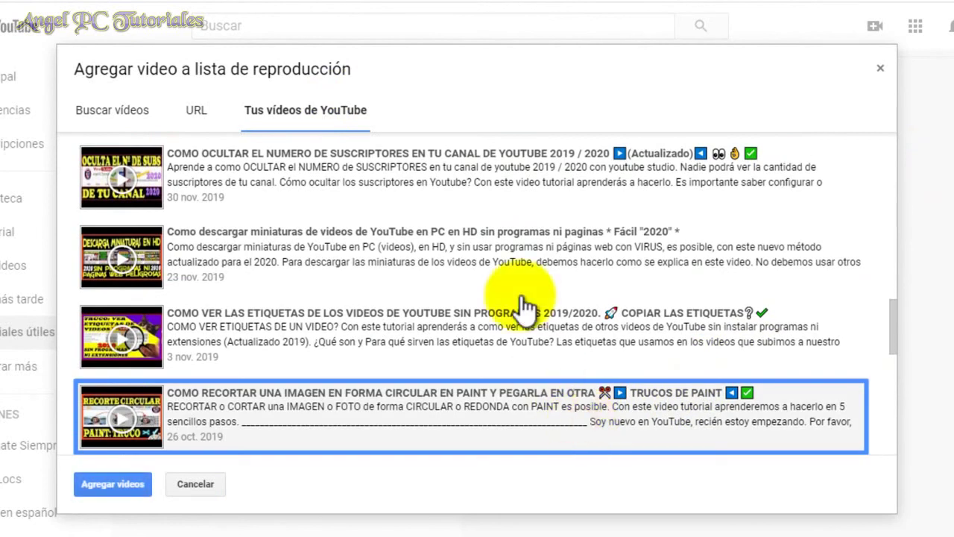
pyautogui.click(514, 262)
pyautogui.click(591, 183)
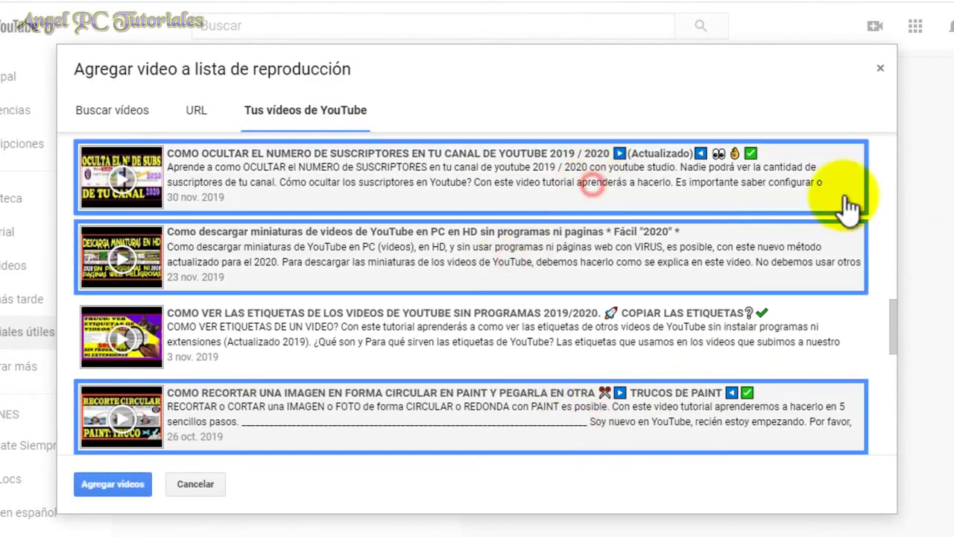
# - Include the Windows 10 taskbar-moving video in the selection, leave out the web shortcuts video, and add the chosen videos to the playlist
pyautogui.click(892, 201)
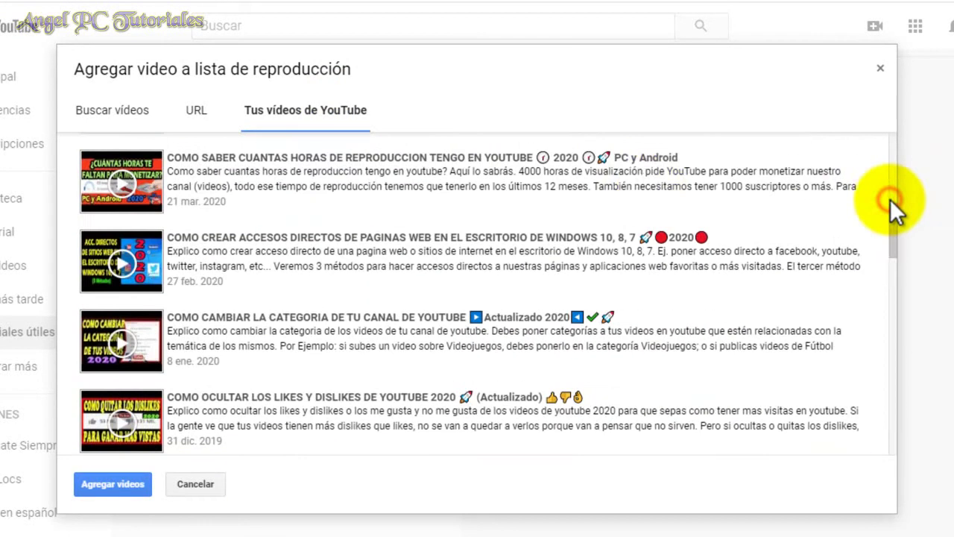
pyautogui.click(483, 258)
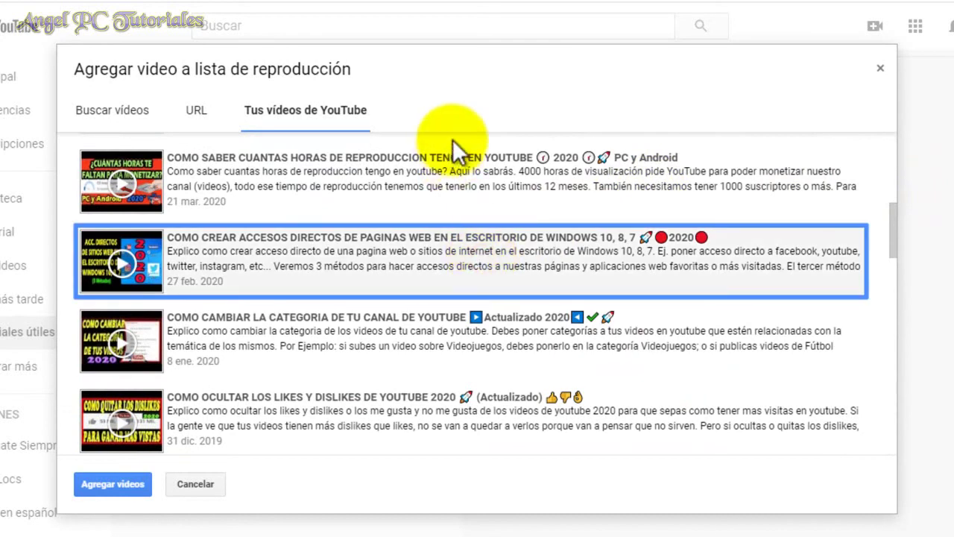
pyautogui.click(893, 179)
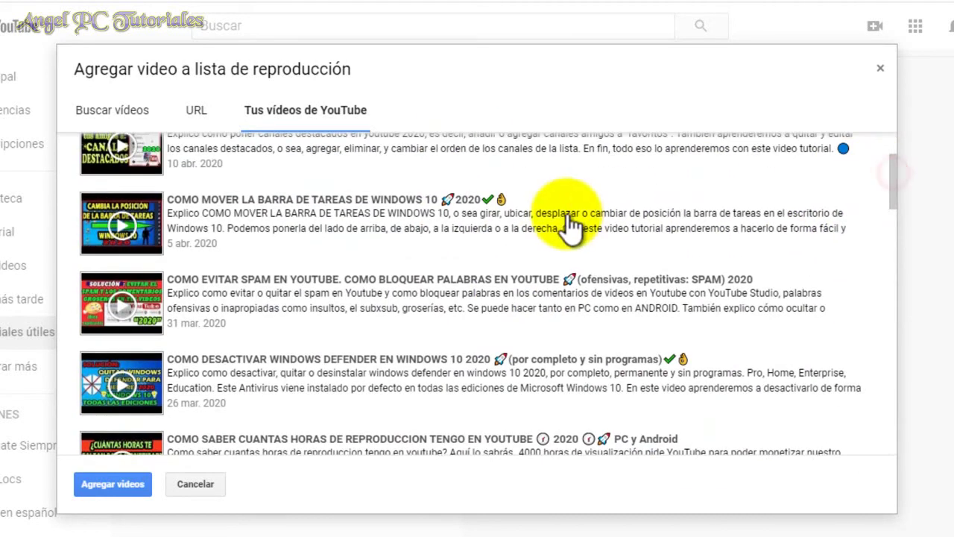
pyautogui.click(536, 228)
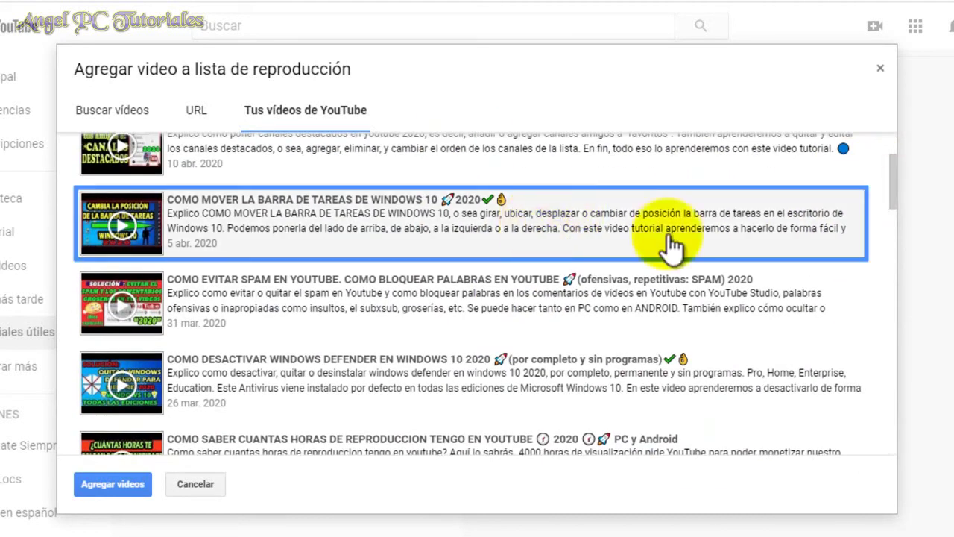
pyautogui.click(892, 269)
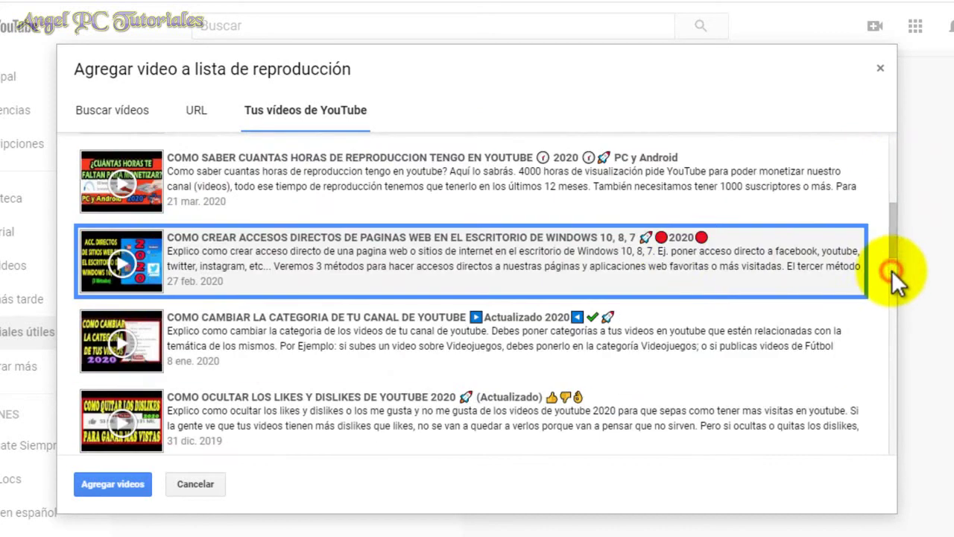
pyautogui.click(522, 271)
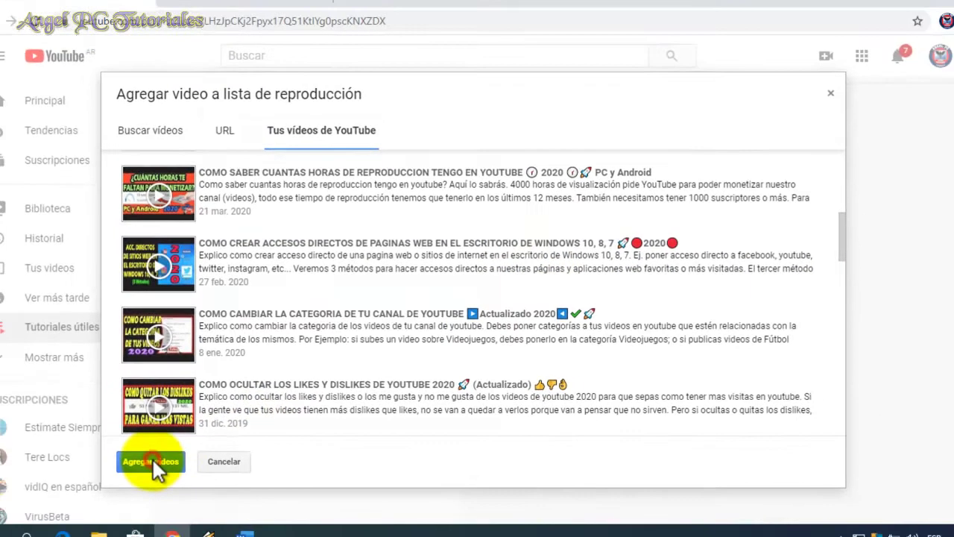
pyautogui.click(115, 481)
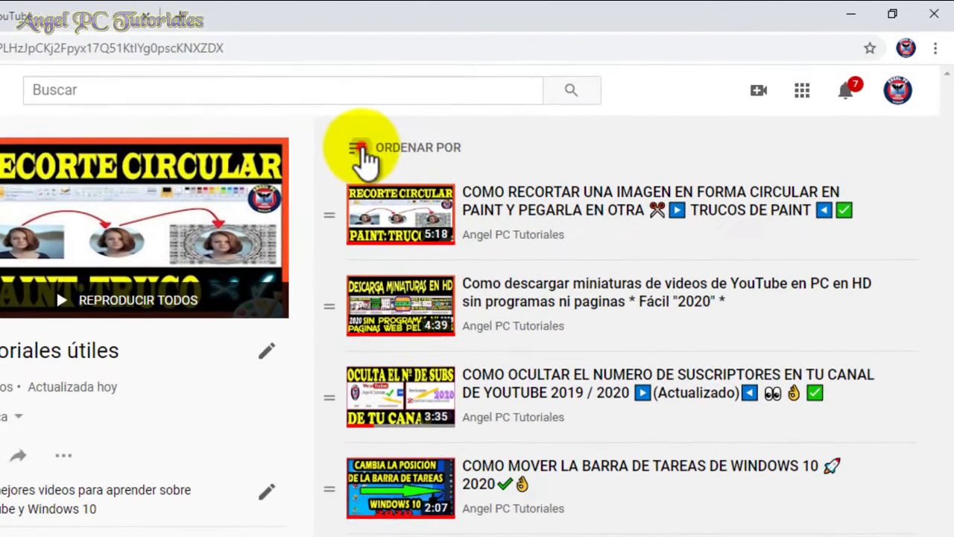
# - Move the Windows 10 taskbar video to second place in the playlist and view the options for the first video
pyautogui.click(467, 126)
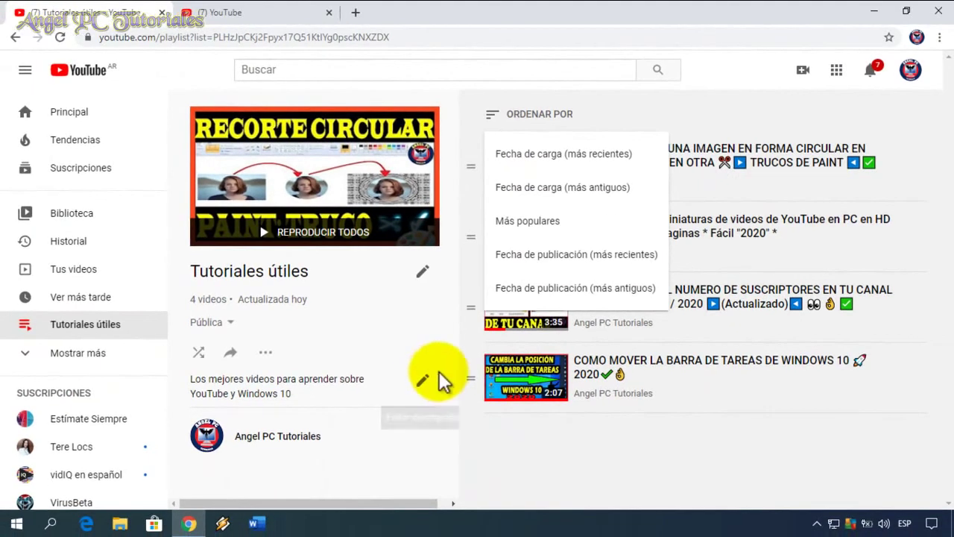
pyautogui.click(446, 430)
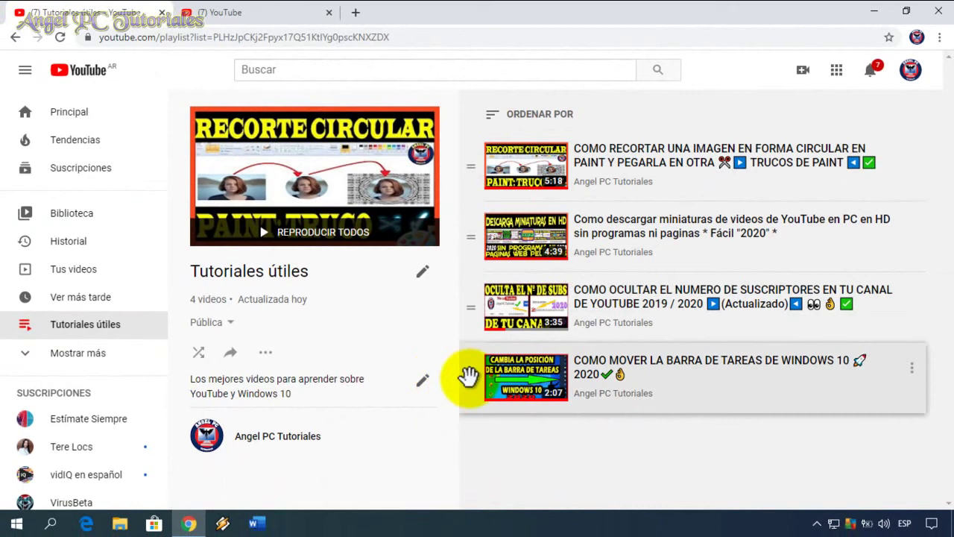
pyautogui.moveTo(469, 376); pyautogui.dragTo(474, 245)
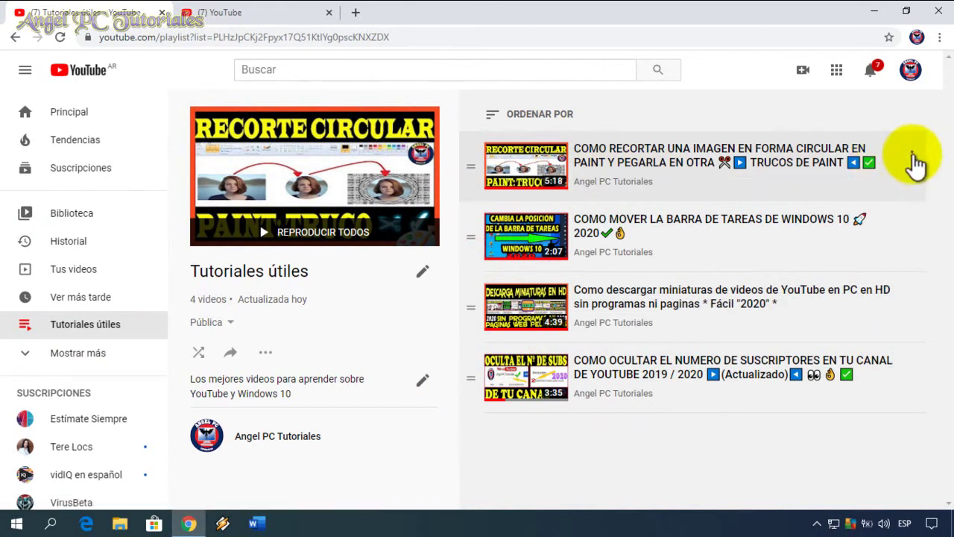
pyautogui.click(913, 158)
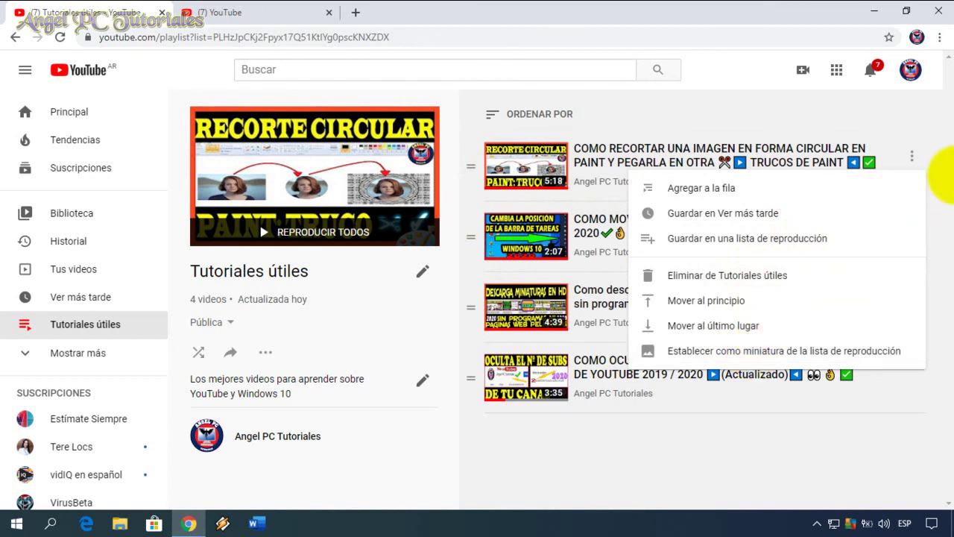
pyautogui.click(928, 159)
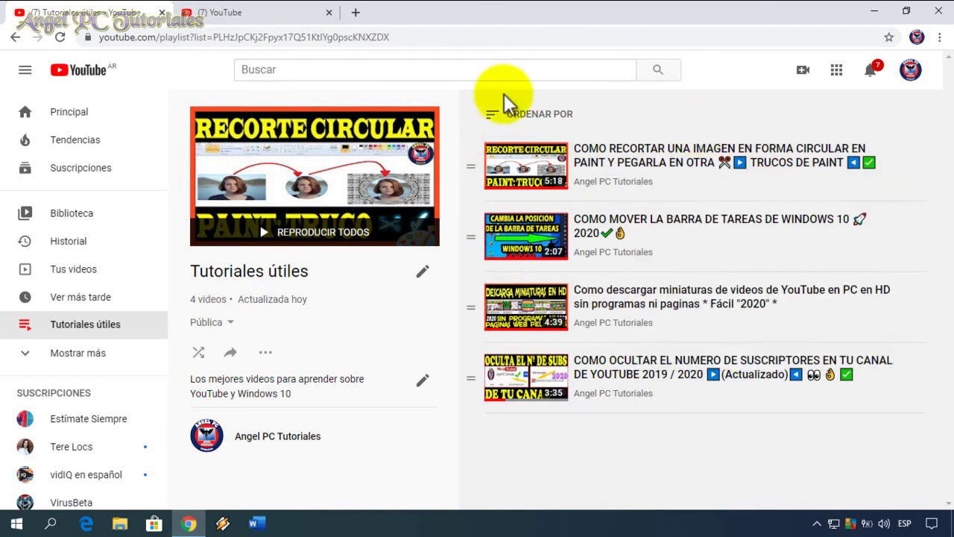
# - Return to the channel page and view its created playlists, including "Tutoriales útiles"
pyautogui.rightClick(16, 37)
pyautogui.click(46, 90)
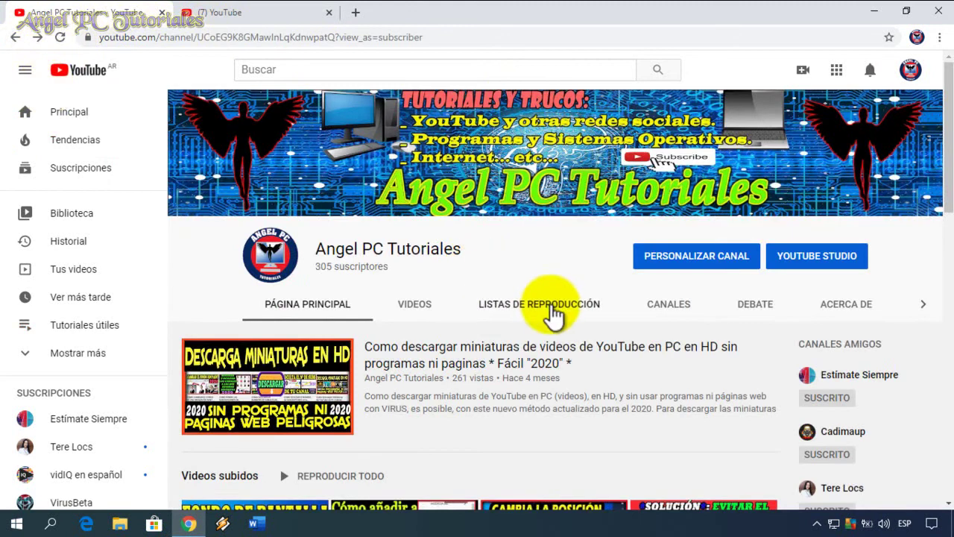
pyautogui.click(552, 315)
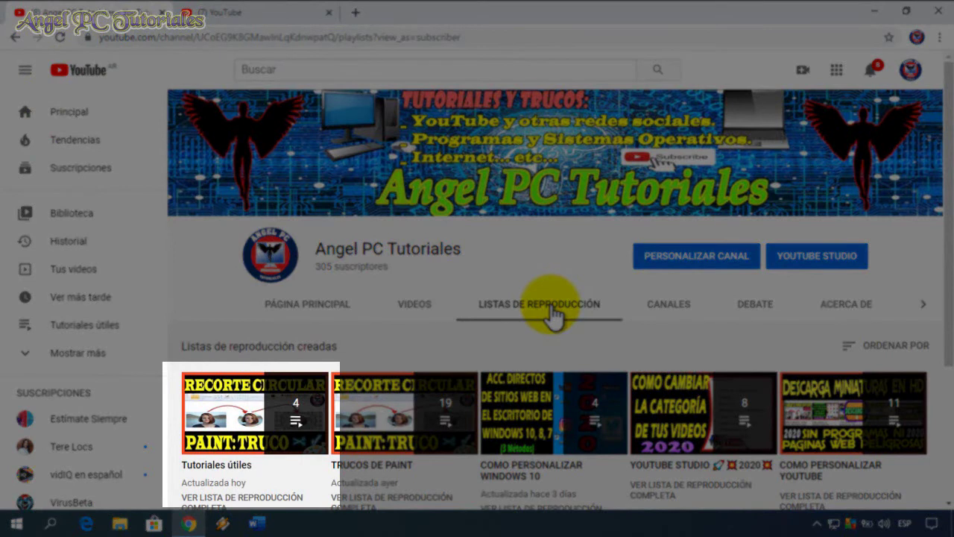
pyautogui.moveTo(316, 415)
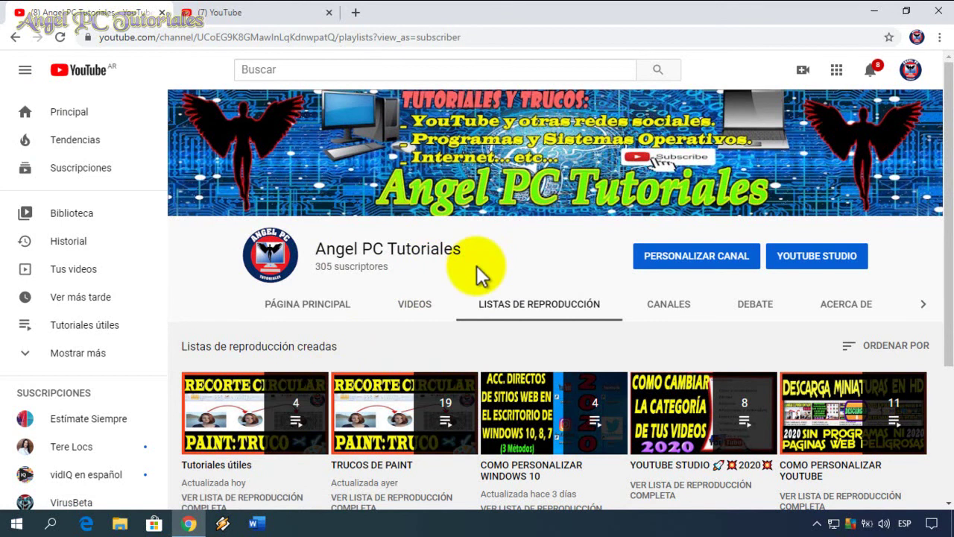
# - Create a new playlist titled "Canciones buenas" from the channel's playlists page, with its privacy set to Privada
pyautogui.click(664, 267)
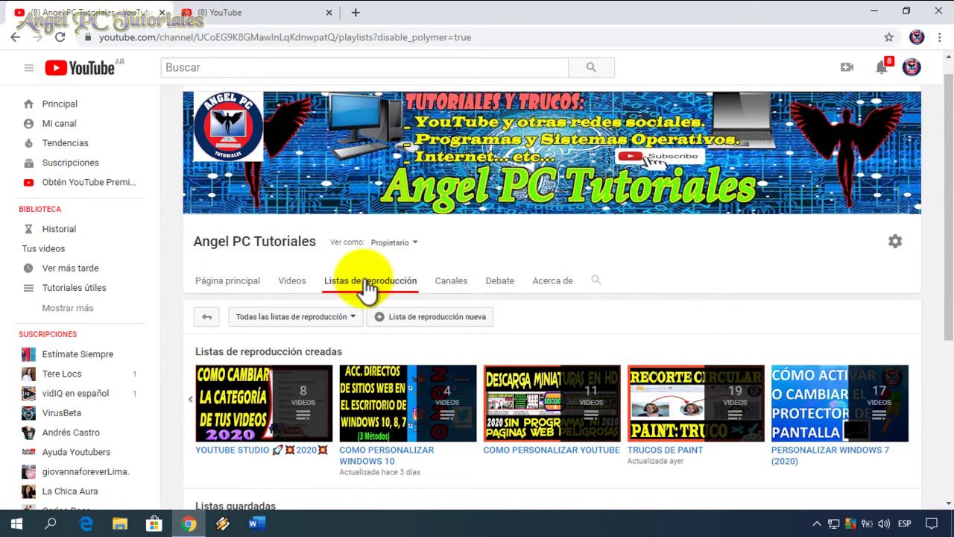
pyautogui.click(437, 316)
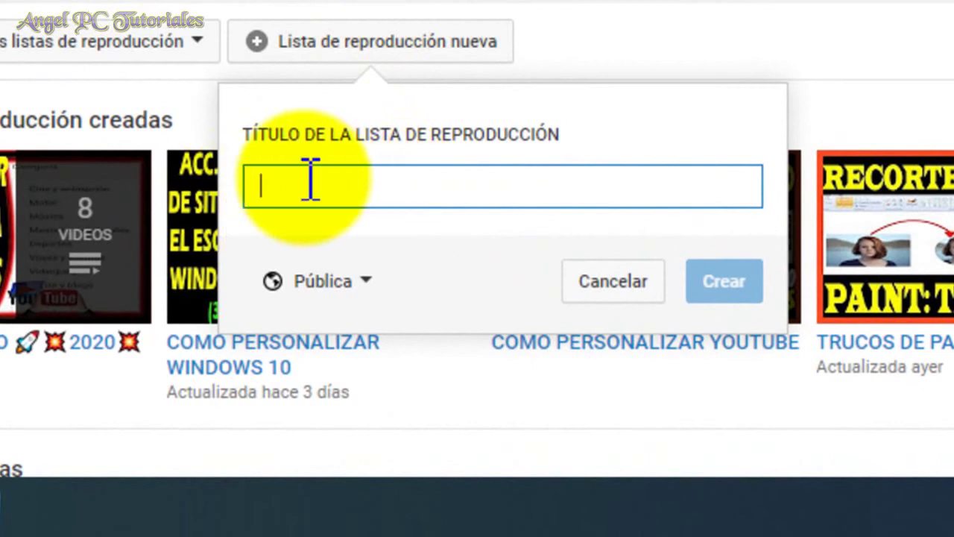
pyautogui.write('Canciones buenas')
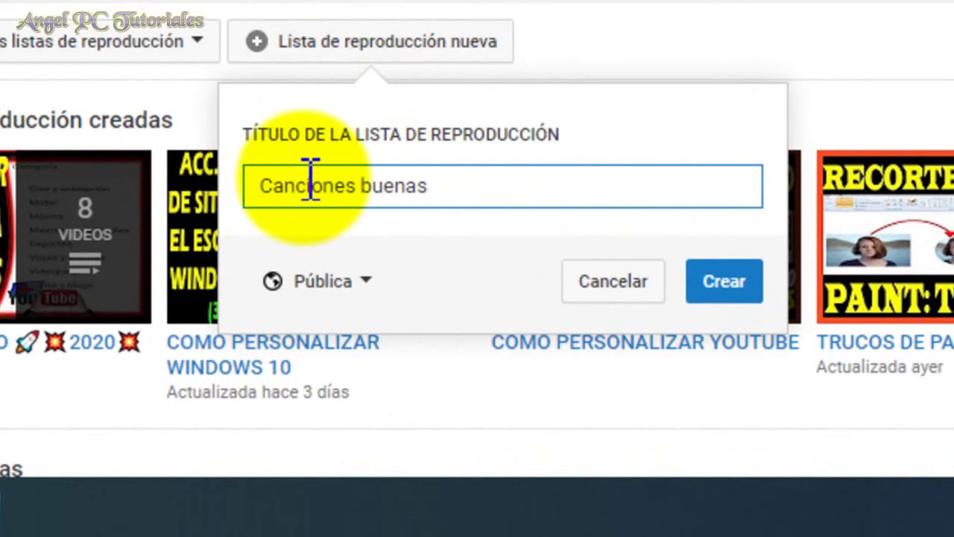
pyautogui.click(372, 288)
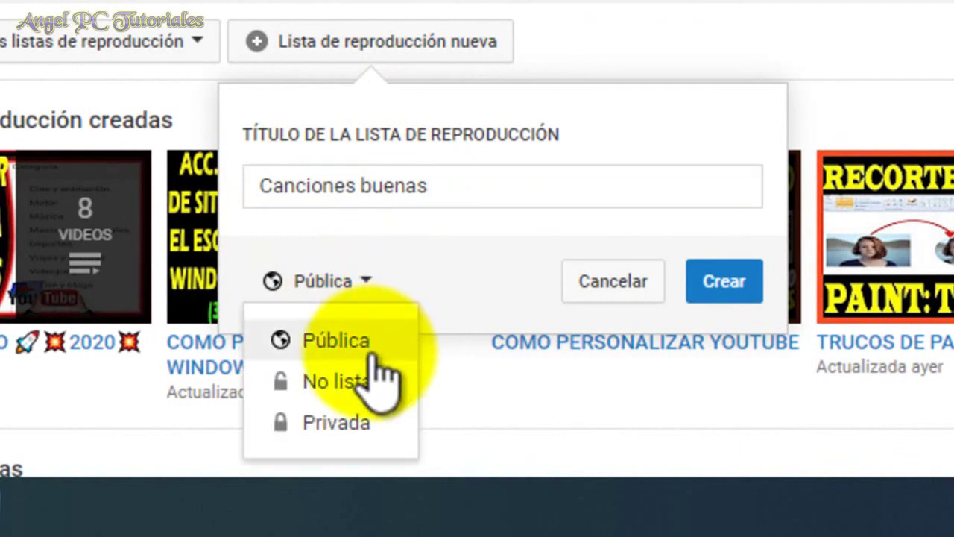
pyautogui.click(362, 421)
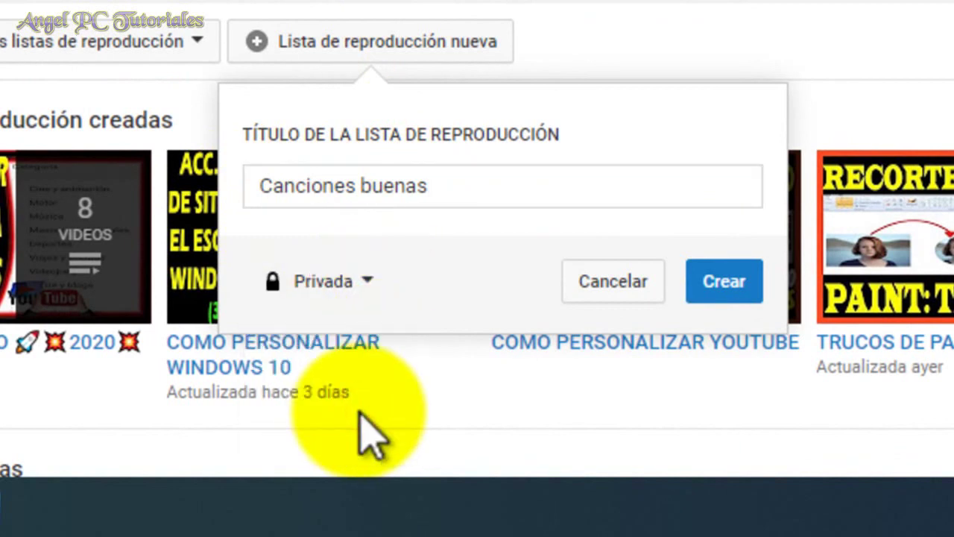
pyautogui.click(730, 262)
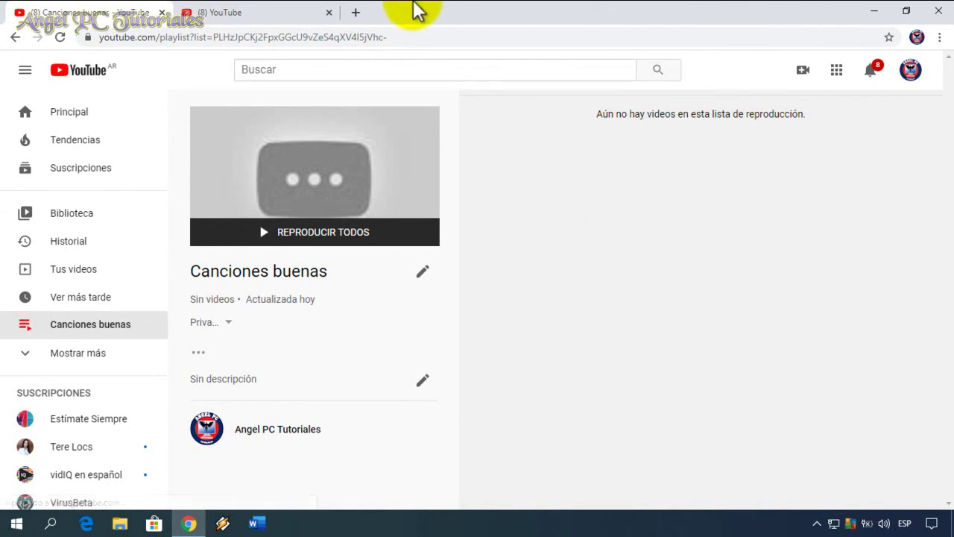
# - Search YouTube for "the rolling stones" and save the Greatest Hits Full Album video from the results to the "Canciones buenas" playlist
pyautogui.click(284, 11)
pyautogui.click(320, 111)
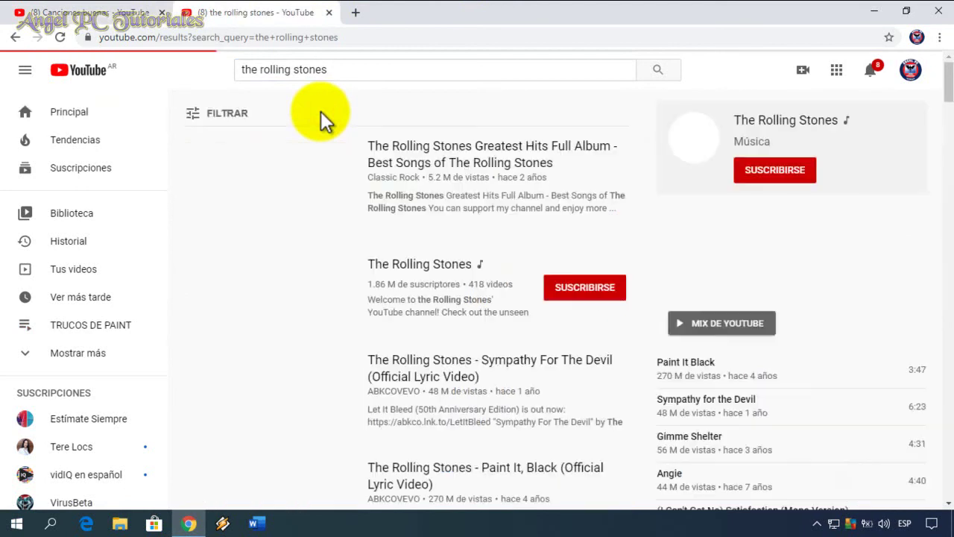
pyautogui.moveTo(638, 217)
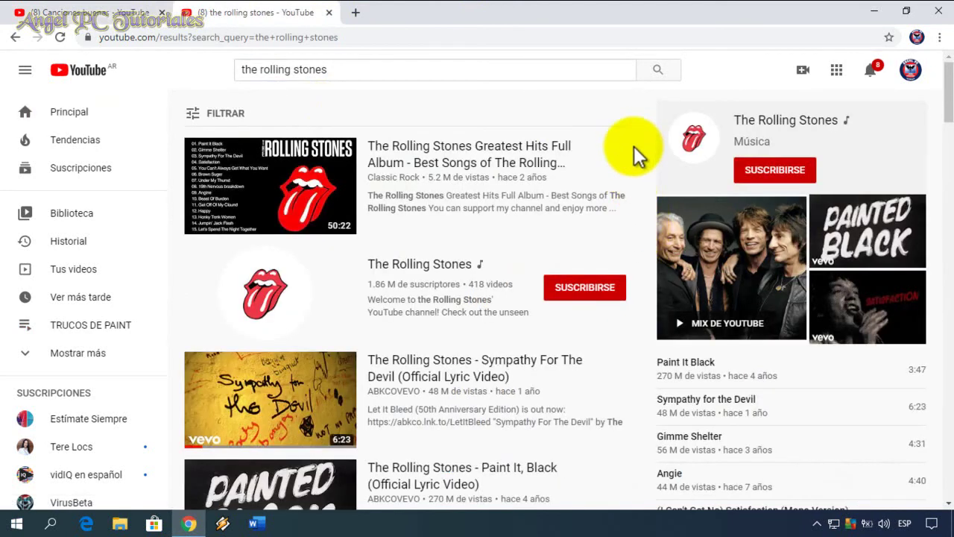
pyautogui.click(615, 145)
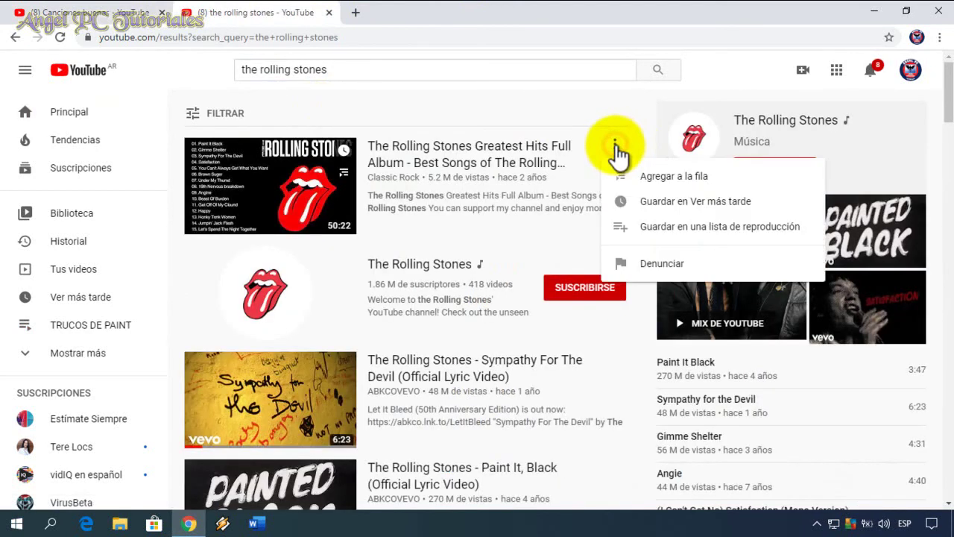
pyautogui.click(666, 230)
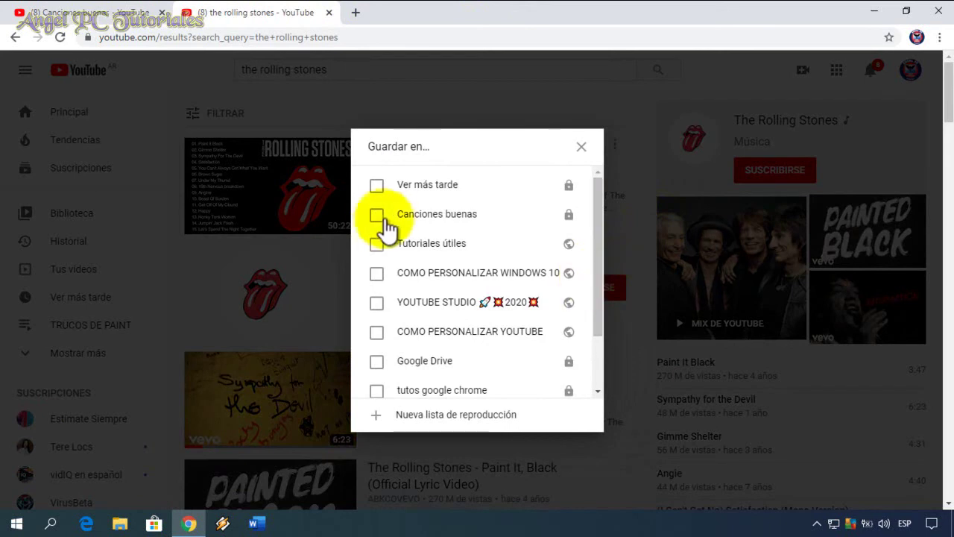
pyautogui.click(376, 214)
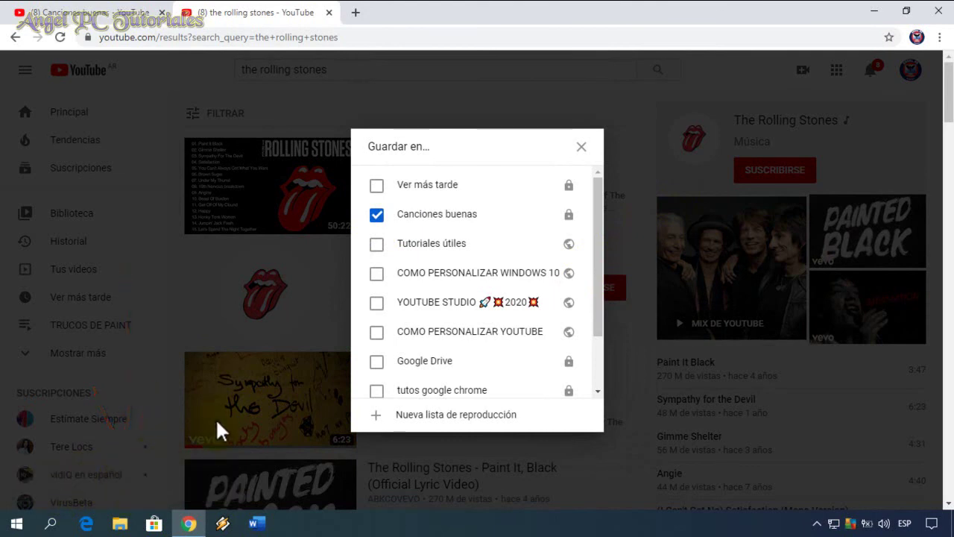
pyautogui.click(582, 152)
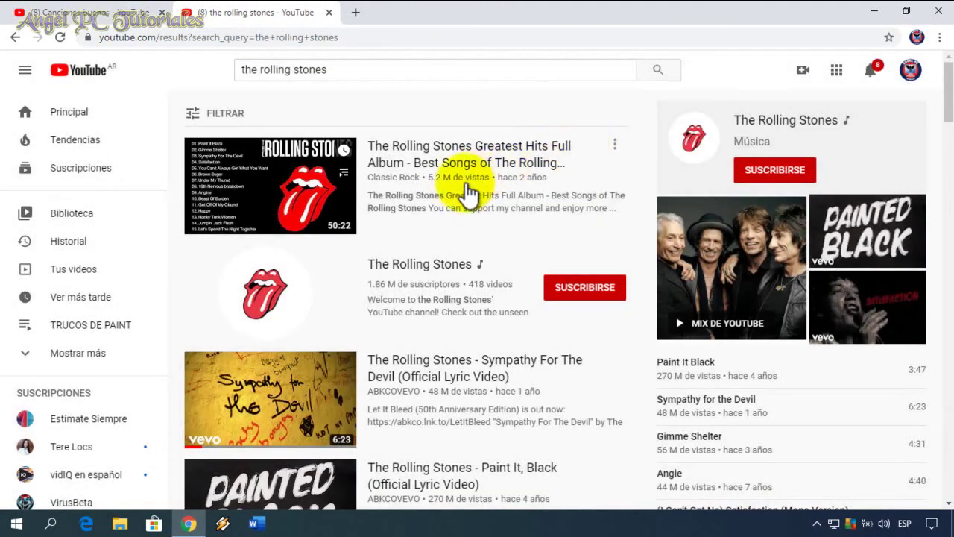
# - Open the video "The Rolling Stones - Sympathy For The Devil (Official Lyric Video)" and save it to the "Canciones buenas" playlist
pyautogui.click(278, 414)
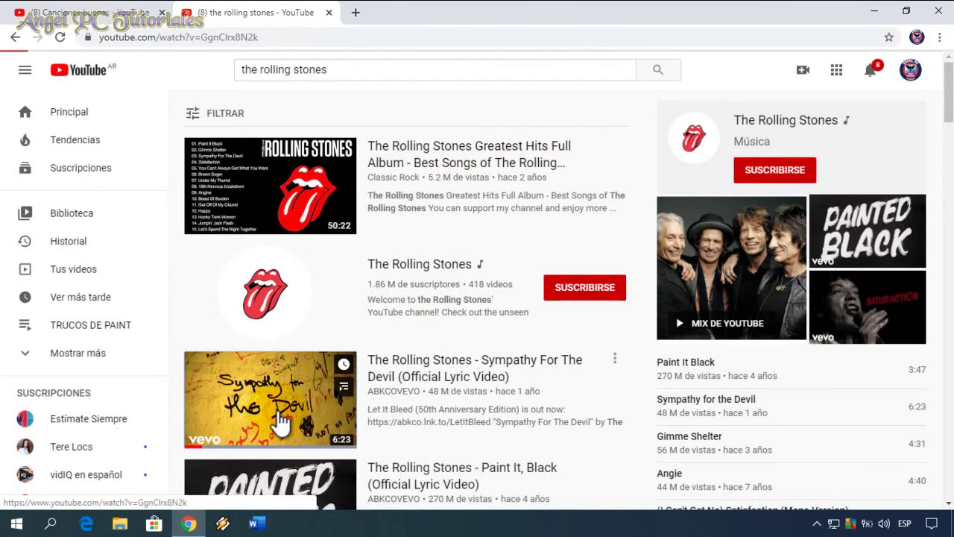
pyautogui.scroll(-5, 951, 240)
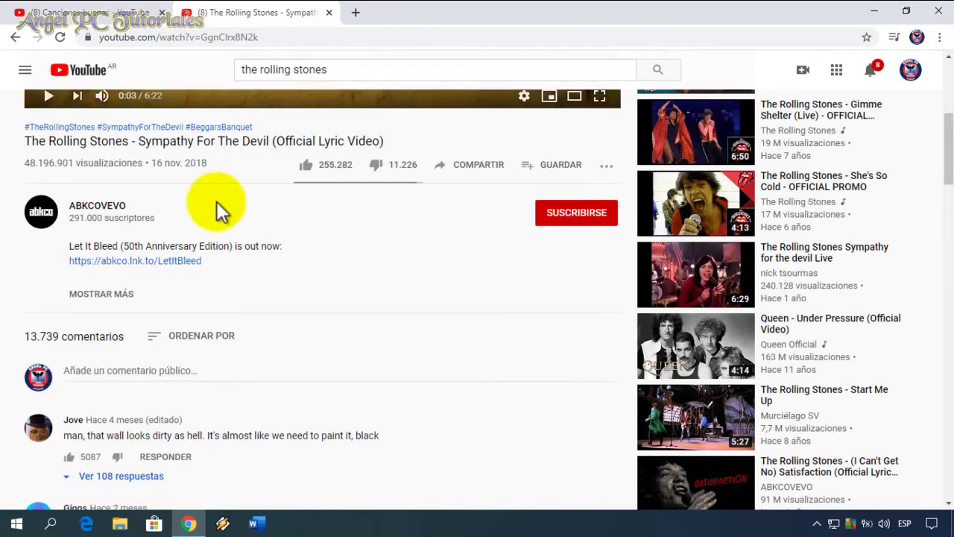
pyautogui.click(533, 167)
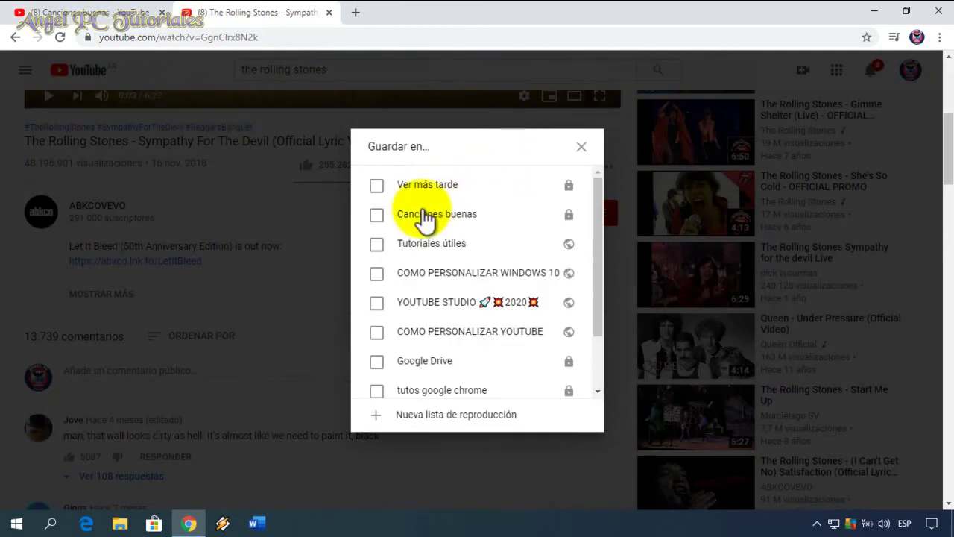
pyautogui.click(378, 216)
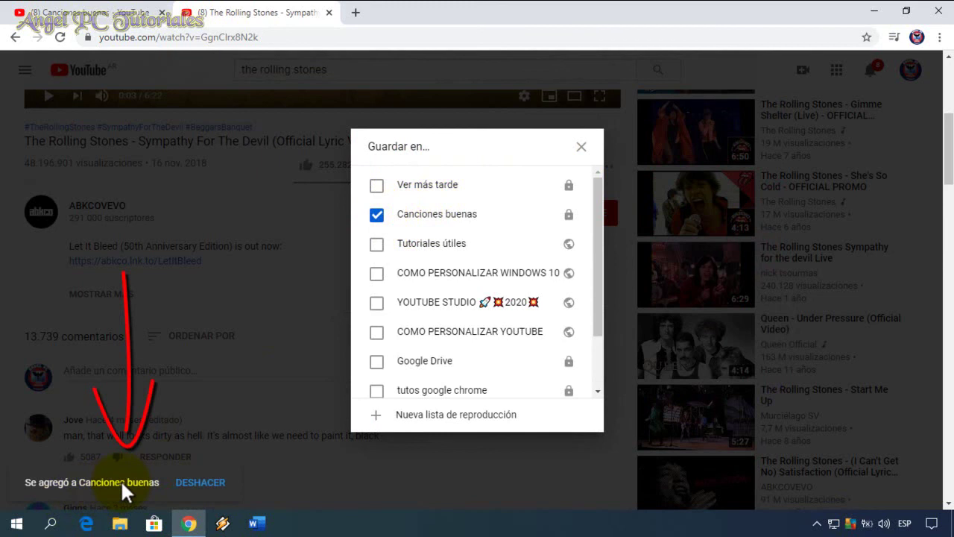
pyautogui.click(581, 146)
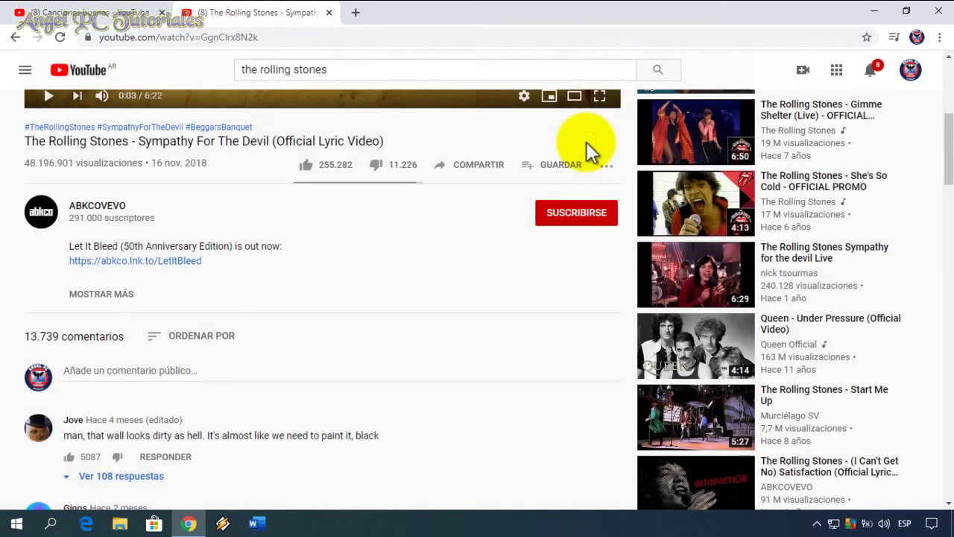